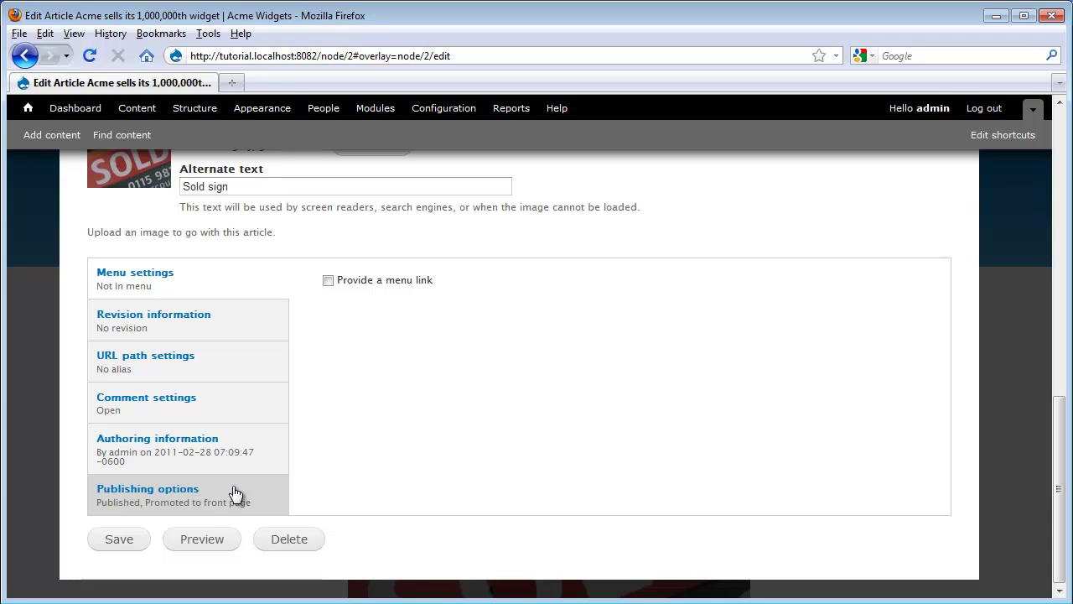
Step: Open the article's publishing options and view the "Acme sells its 1,000,000th widget" article in Chrome as a logged-out visitor
click(235, 494)
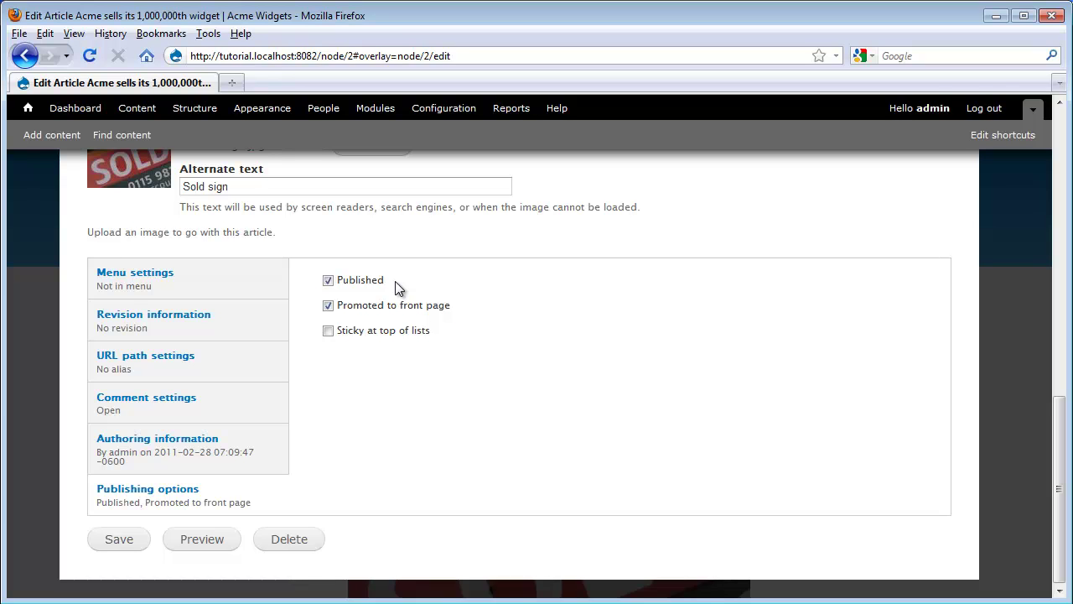
drag(445, 602, 406, 34)
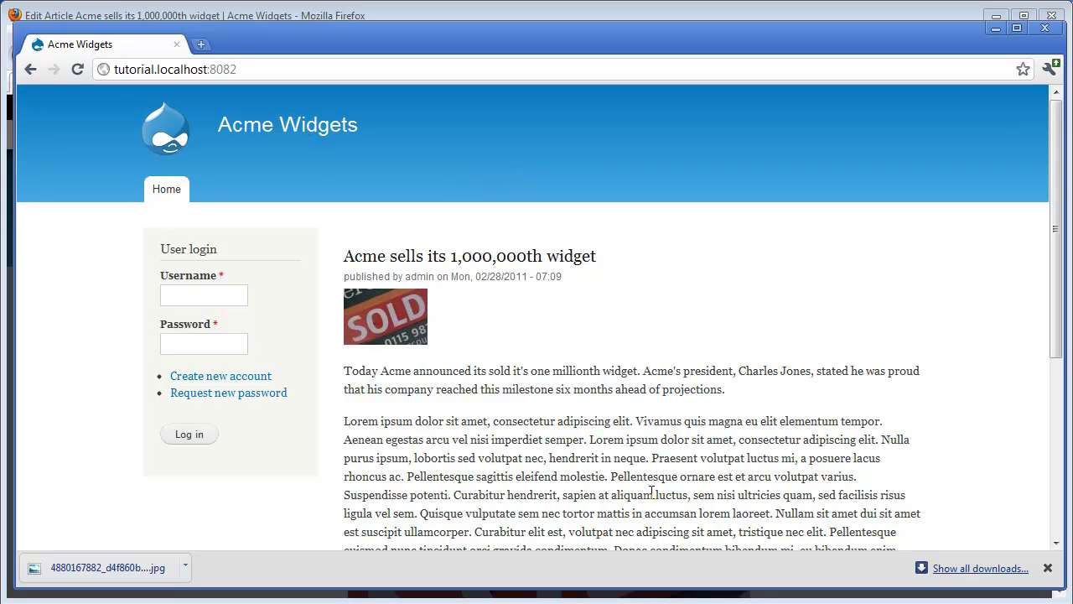
click(585, 257)
scroll(795, 337, down, 3)
scroll(784, 327, up, 3)
drag(416, 39, 460, 603)
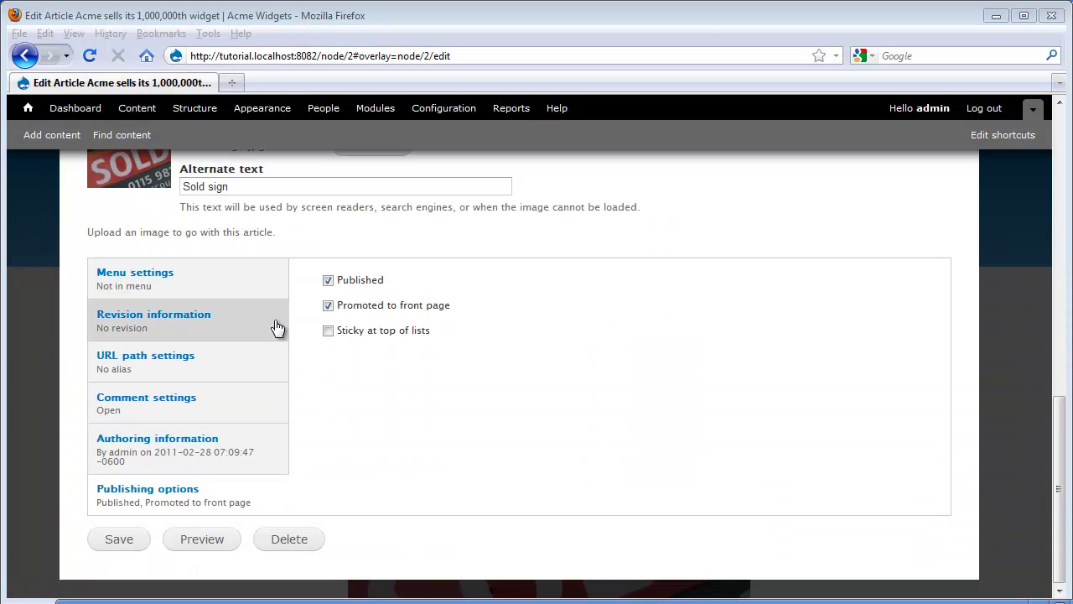
Step: Unpublish and save the article, and check its page and the site's front page in Chrome as a logged-out visitor
click(329, 281)
click(119, 541)
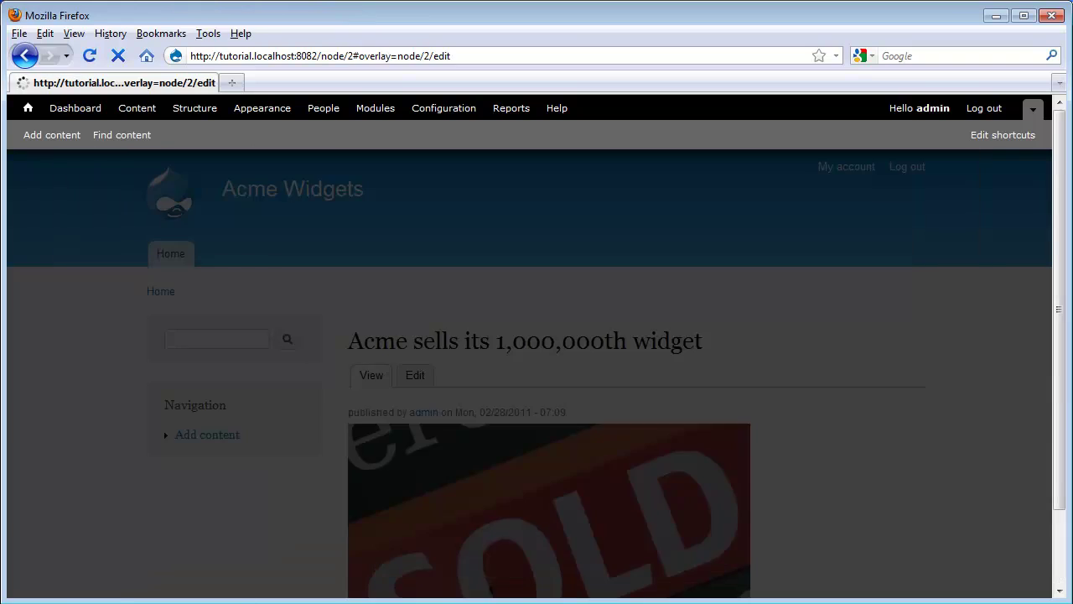
drag(302, 601, 270, 67)
click(89, 88)
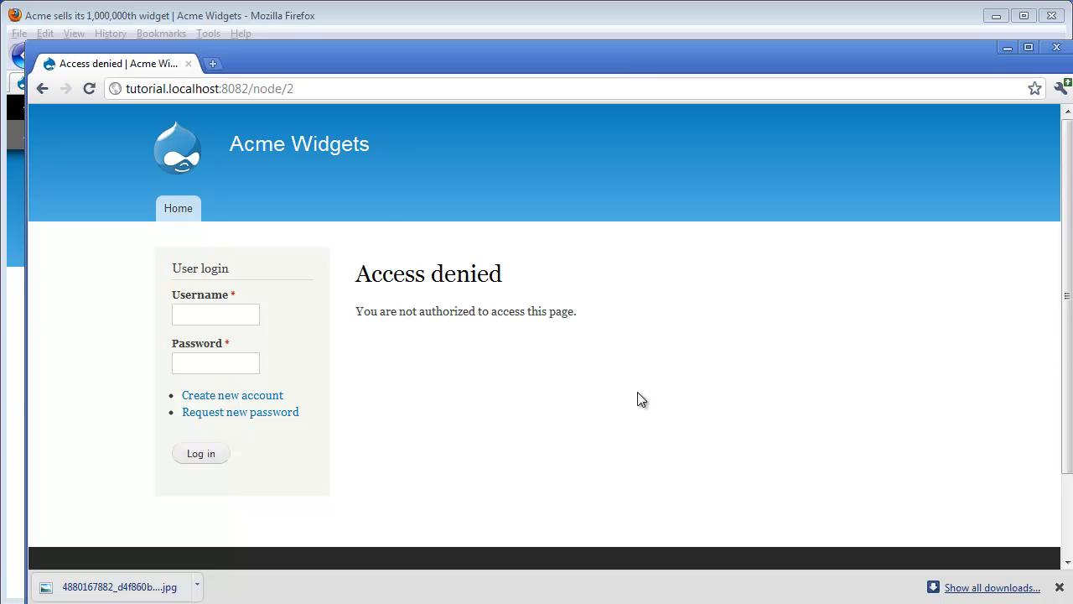
click(318, 145)
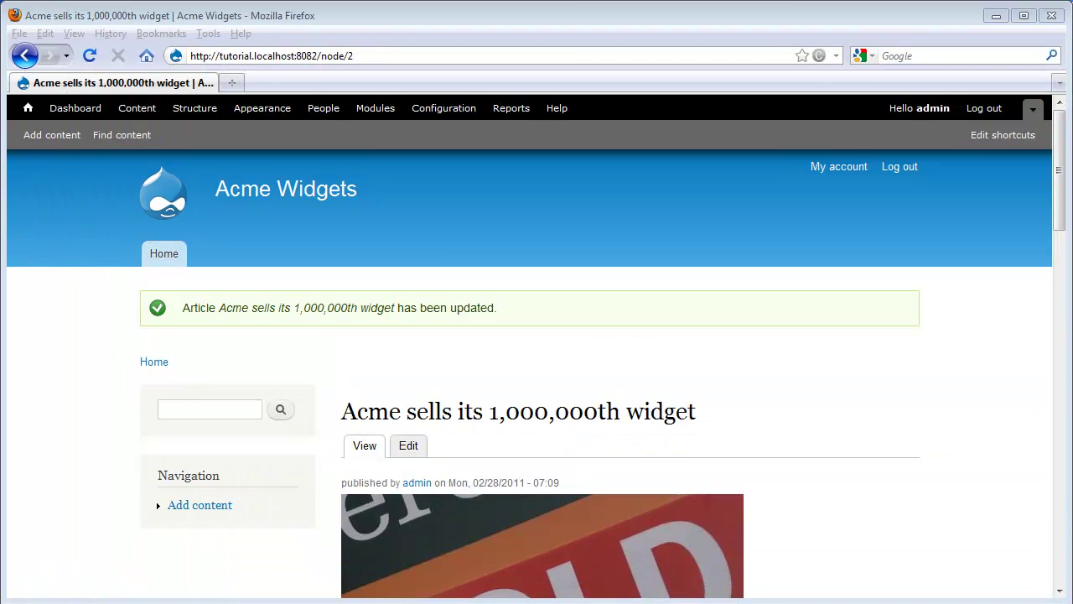
Step: Edit the article again, set it back to Published in its publishing options and save it
click(406, 444)
scroll(548, 332, down, 5)
scroll(576, 340, down, 4)
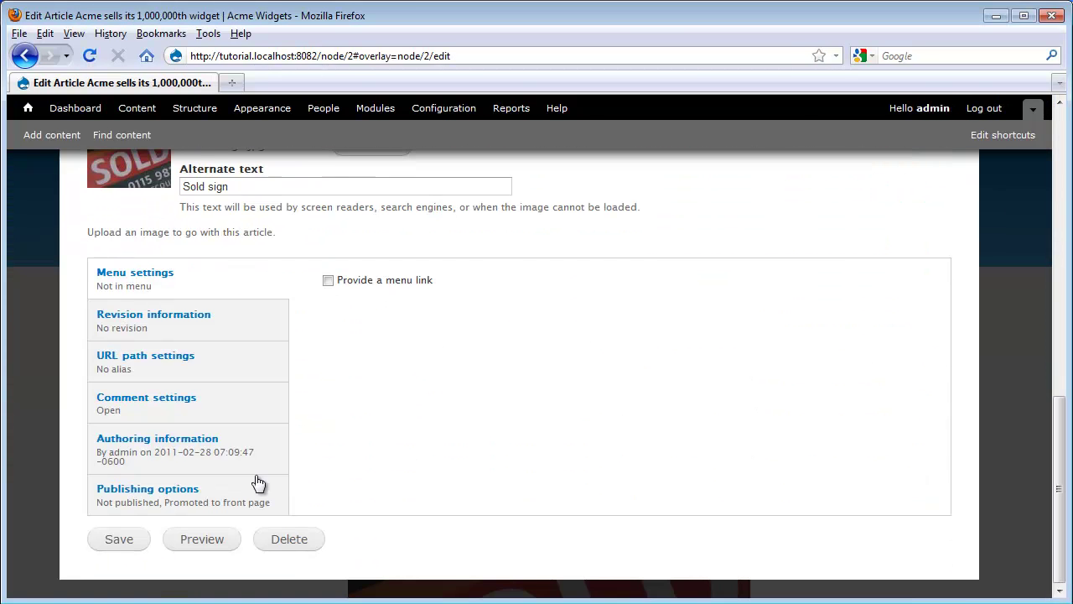
click(134, 495)
click(328, 280)
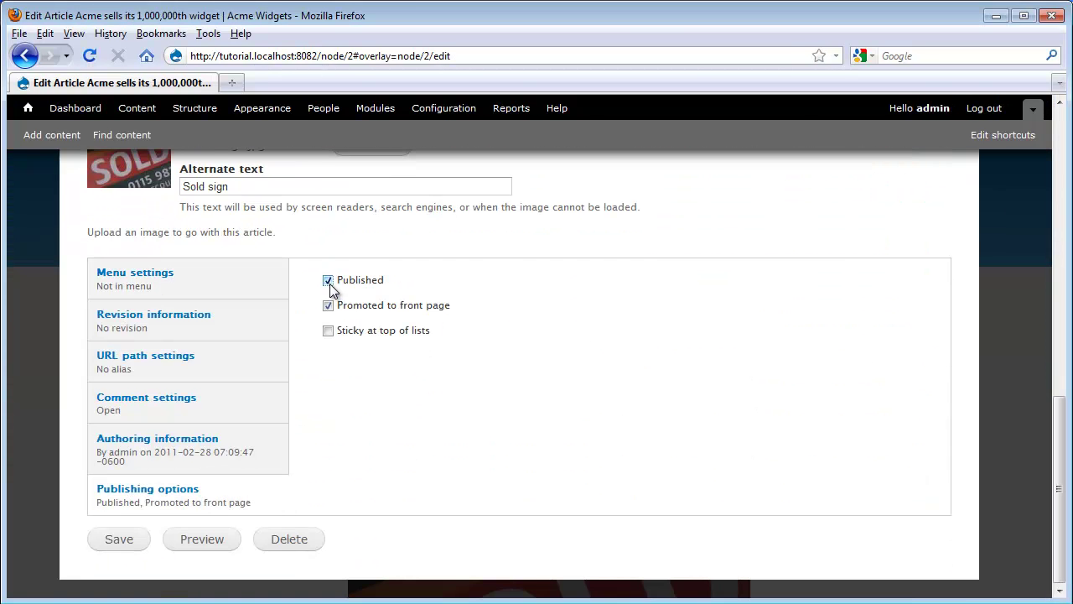
click(128, 541)
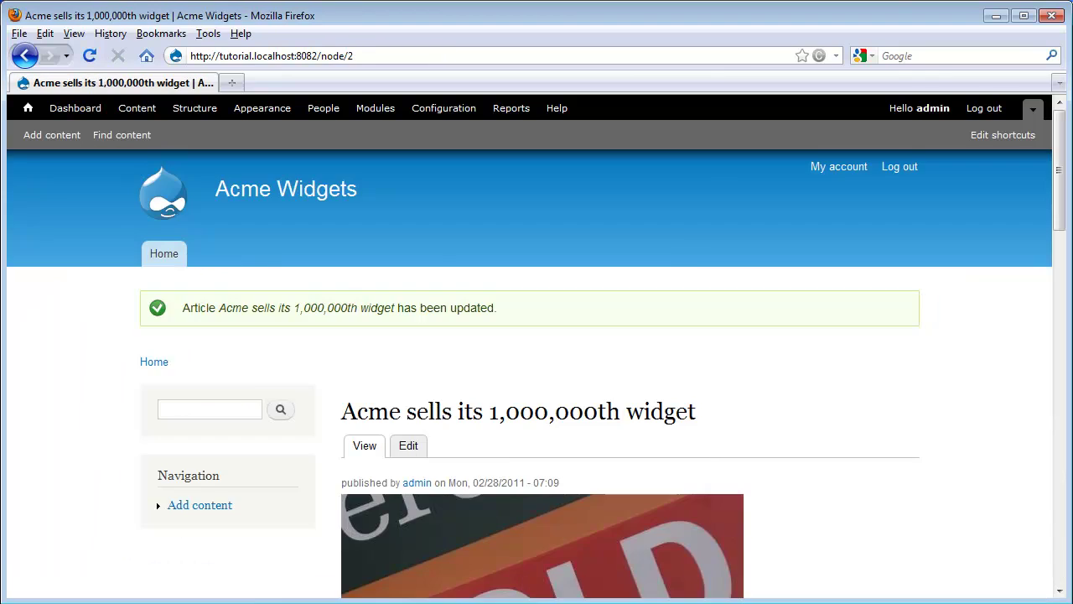
Step: Check the Acme Widgets front page in Chrome as a logged-out visitor and return to the admin session in Firefox
drag(524, 600, 330, 81)
click(259, 170)
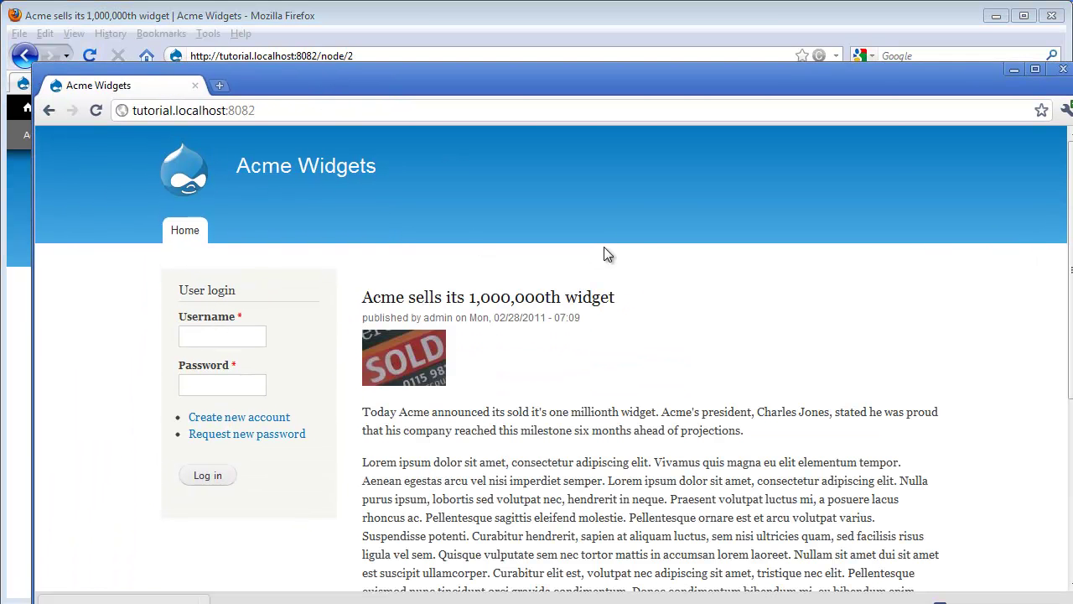
drag(527, 80, 503, 603)
Step: Open the article for editing and examine its publishing options, authoring information and revision information
click(417, 447)
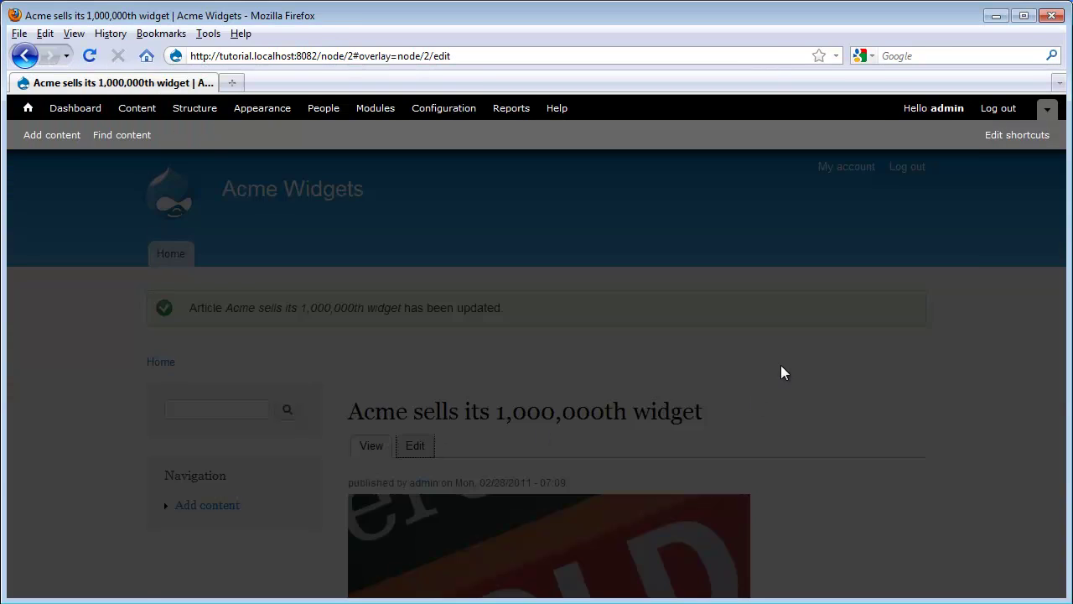
scroll(780, 315, down, 10)
scroll(780, 311, down, 5)
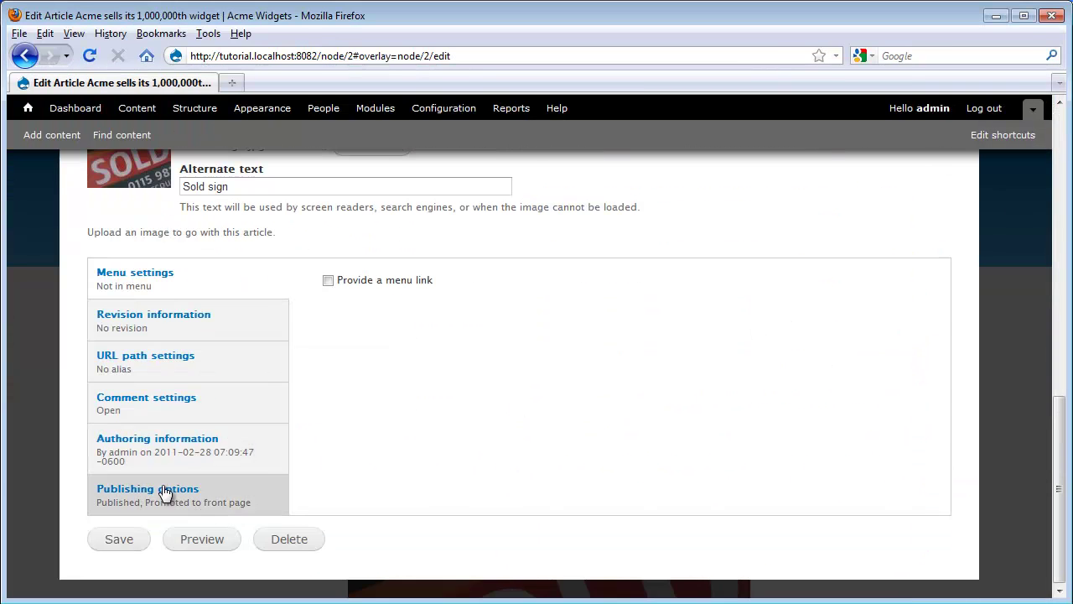
click(267, 495)
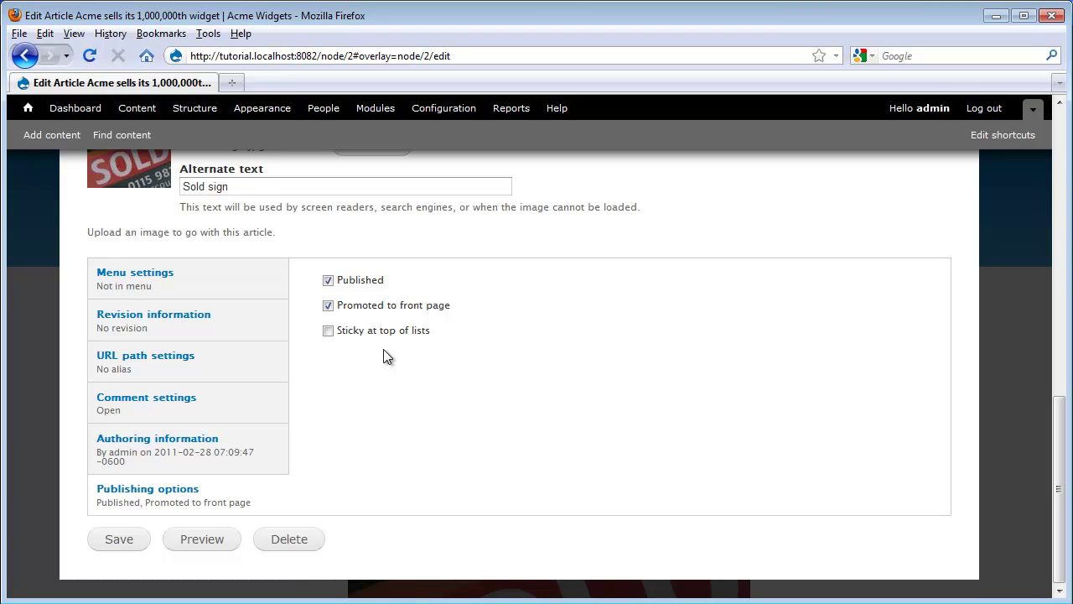
click(223, 454)
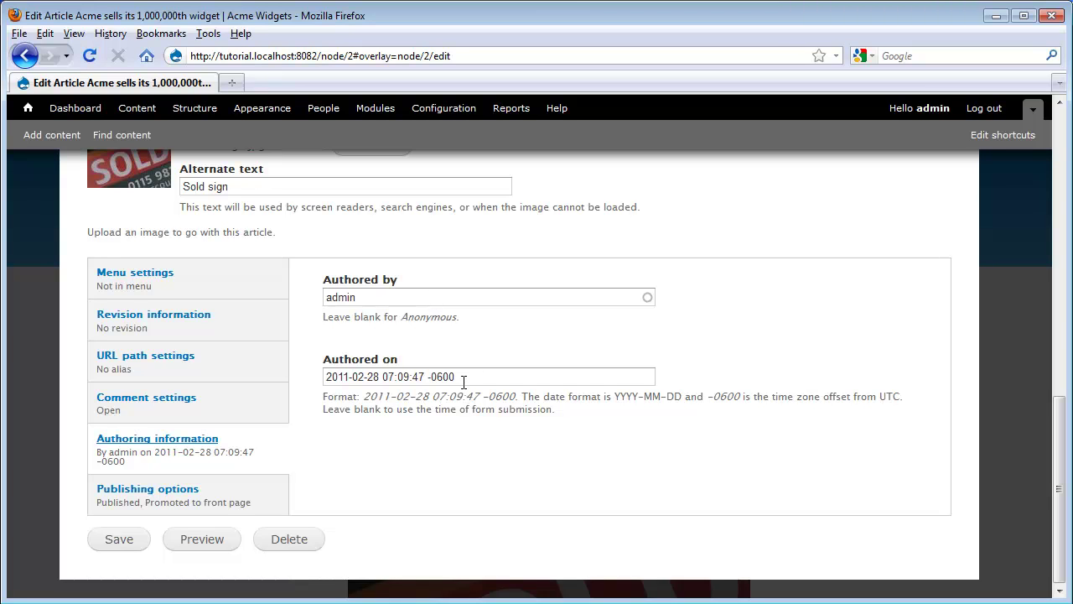
click(478, 299)
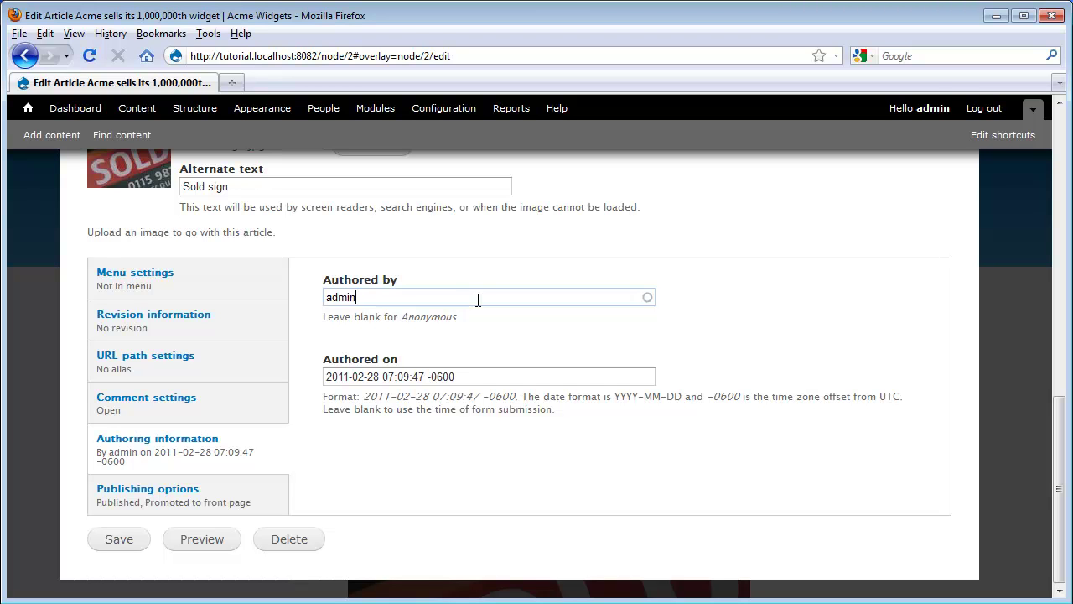
click(489, 375)
click(270, 336)
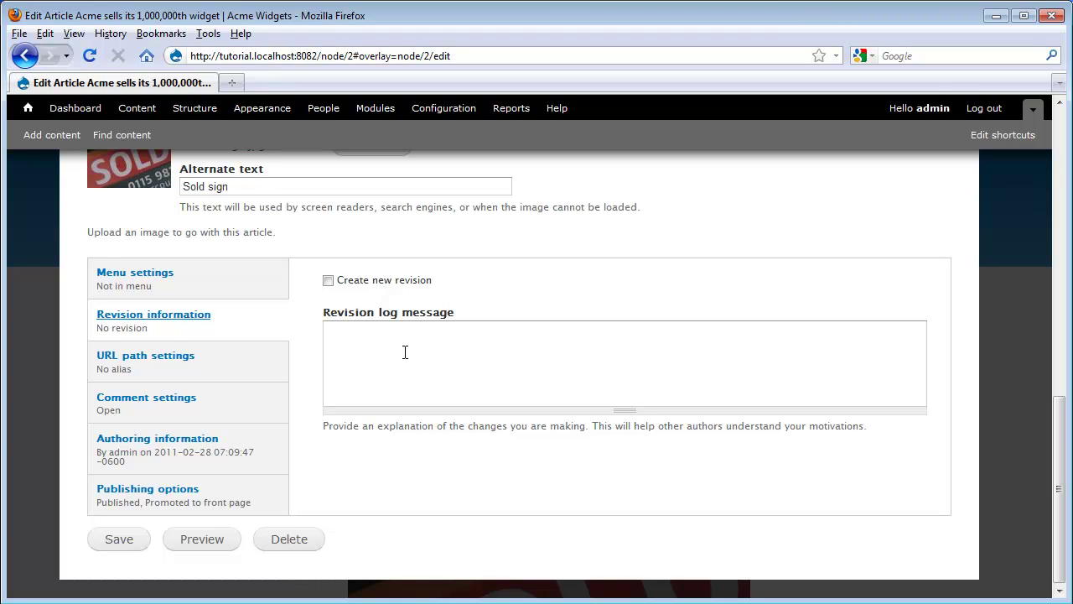
Step: Add the line "Published by the Widget Times." as a separate first paragraph of the article's body
scroll(405, 352, up, 10)
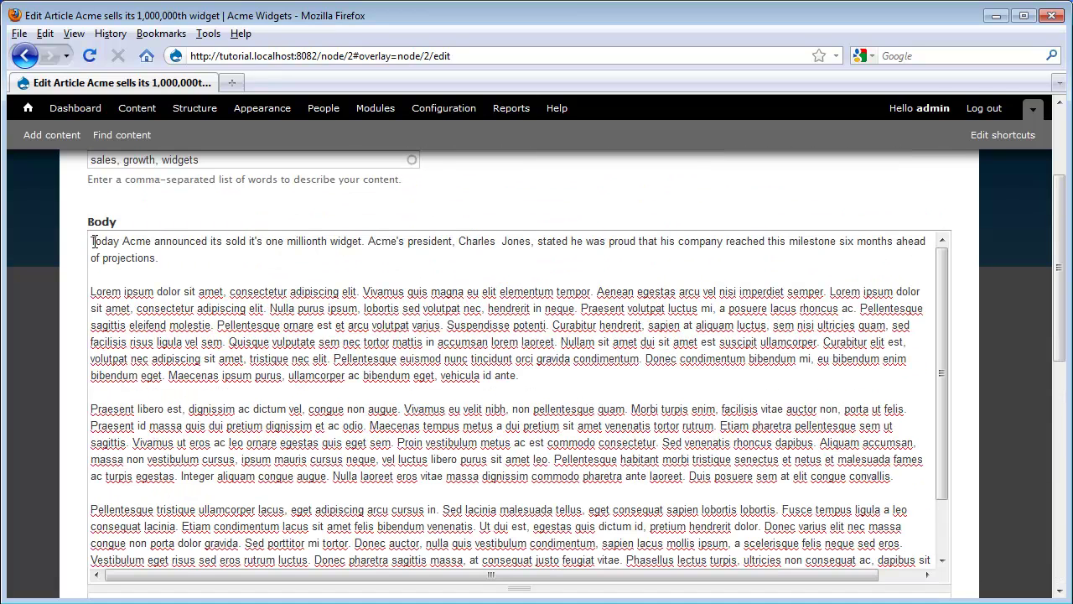
click(92, 241)
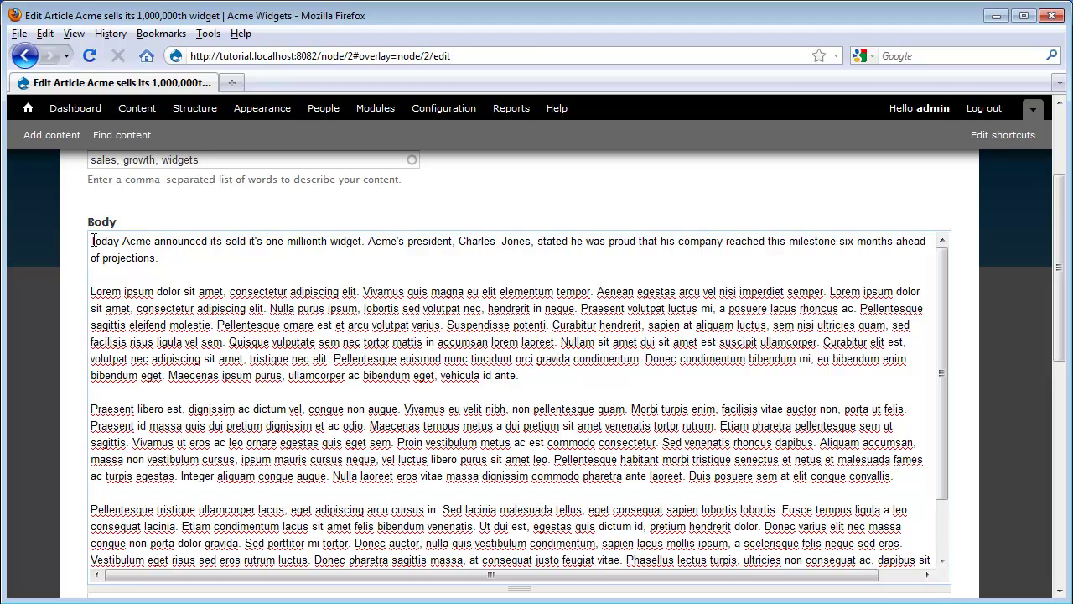
key(Return)
key(Return)
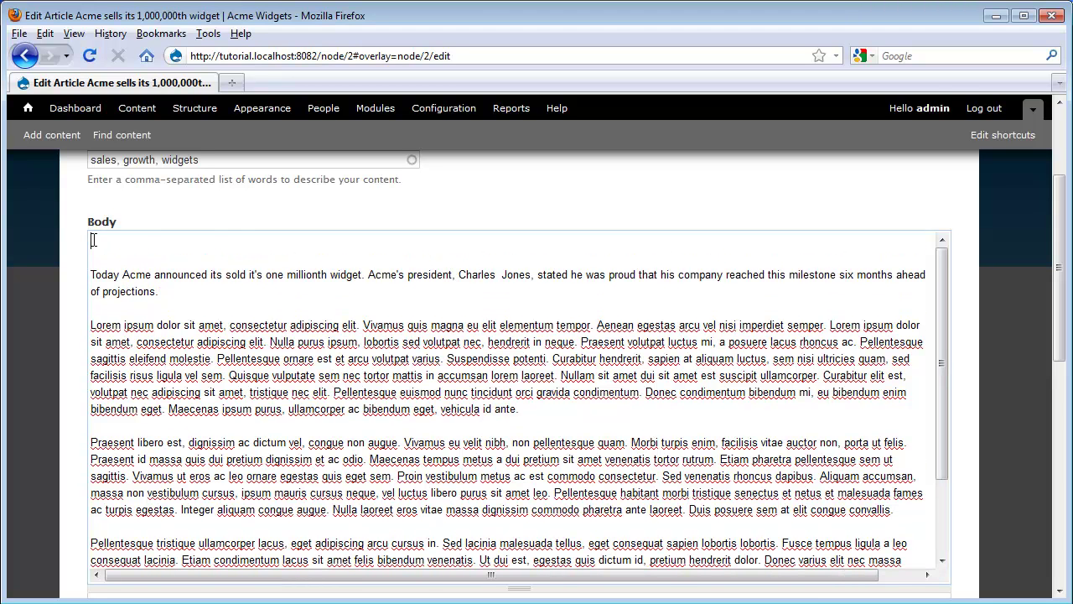
click(94, 240)
text(Published by the Widget Times.)
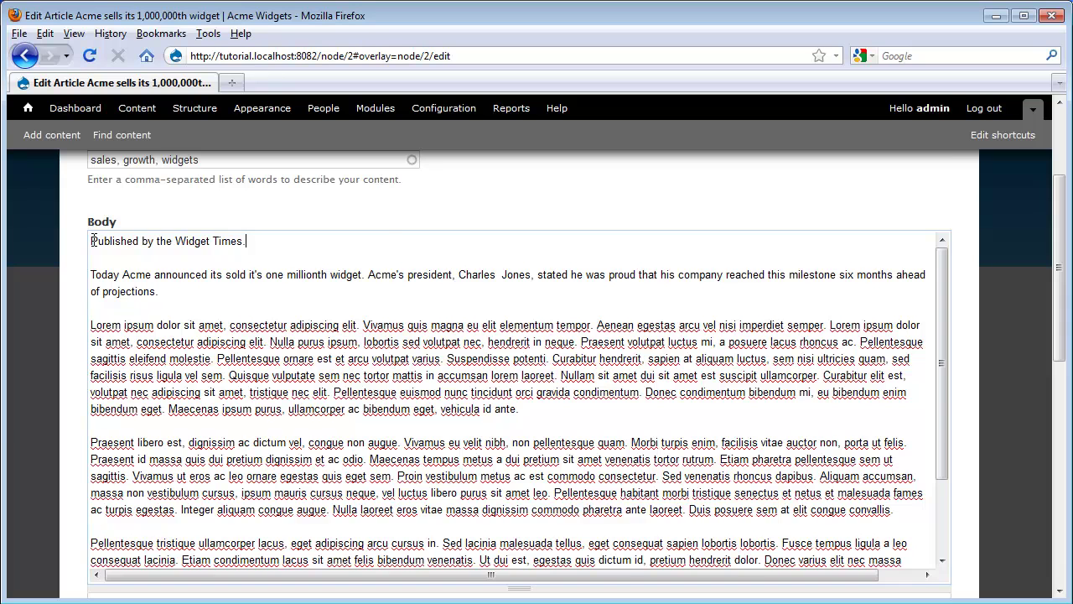
Step: Save the article as a new revision with the log message "Attribution" and check the saved text
scroll(1007, 331, down, 10)
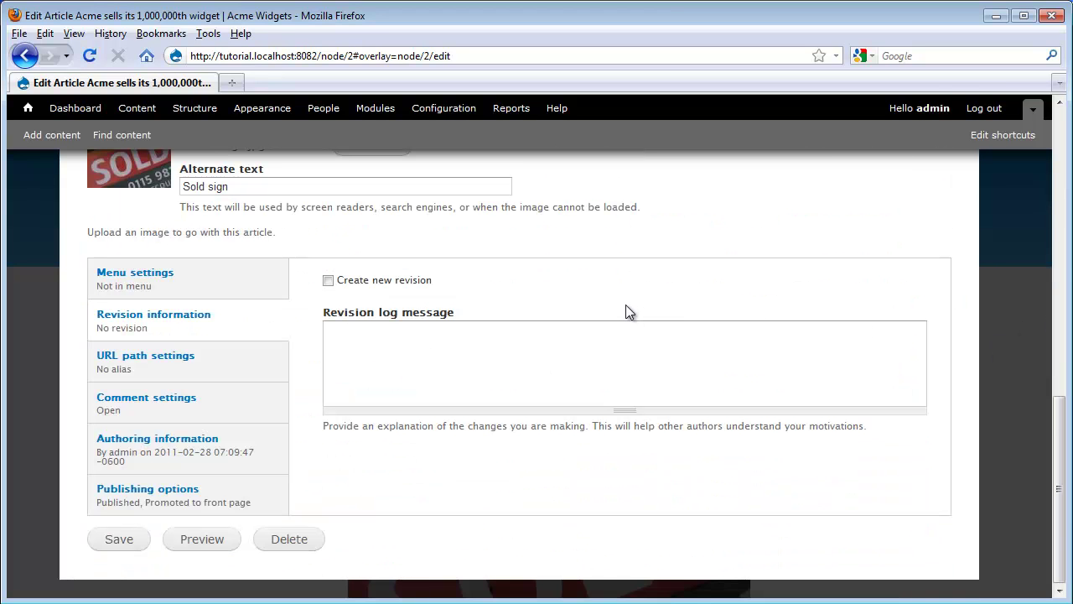
click(328, 281)
click(362, 359)
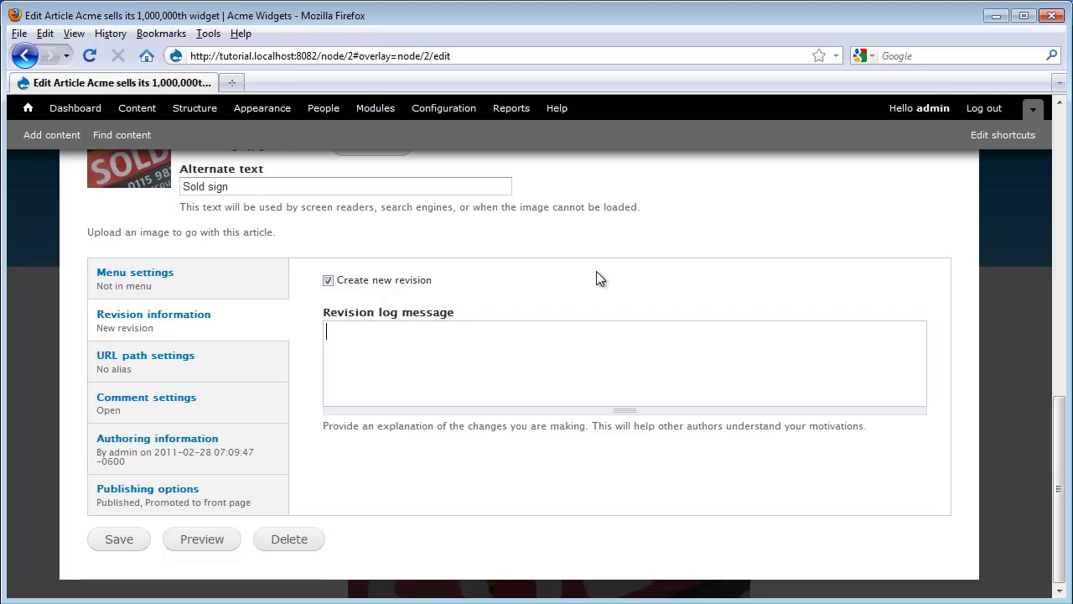
text(Attribution)
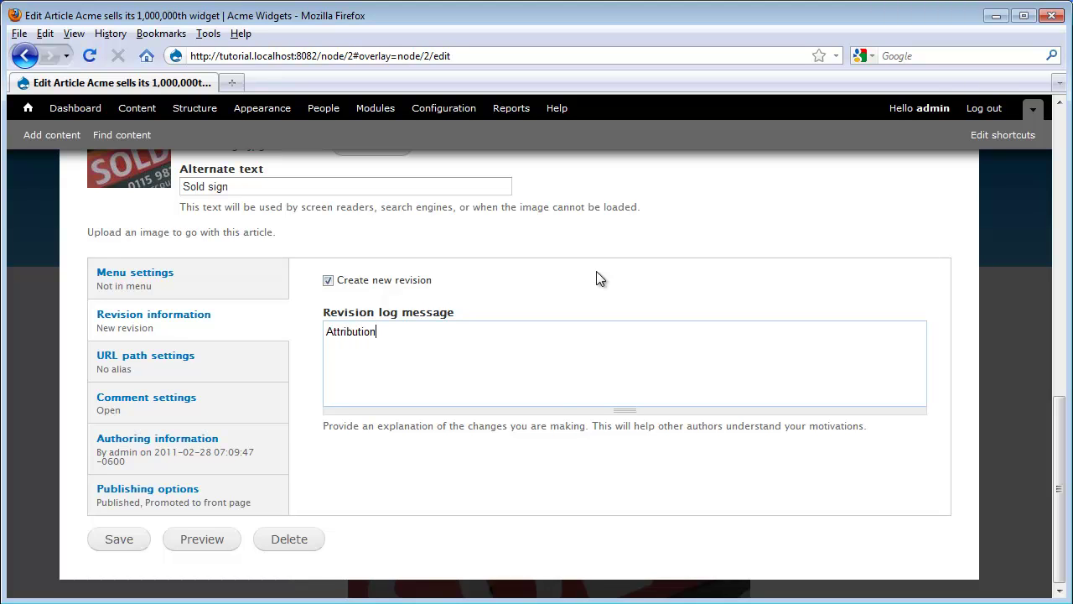
click(122, 545)
scroll(954, 277, down, 6)
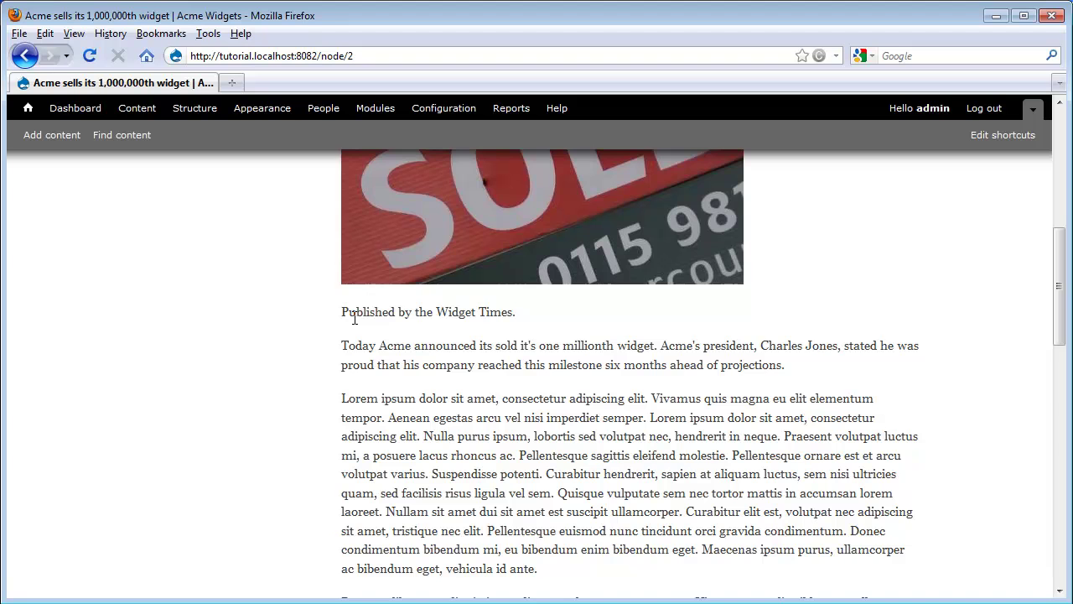
scroll(972, 366, up, 5)
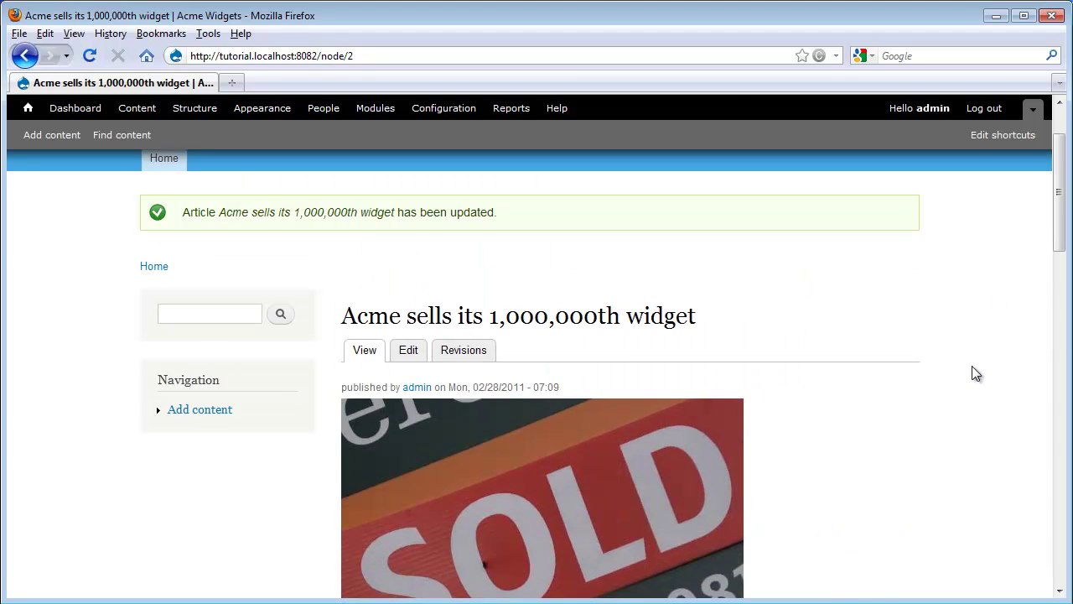
Step: Open the article's revisions and revert it to the revision from 03/04/2011 - 07:00
click(466, 357)
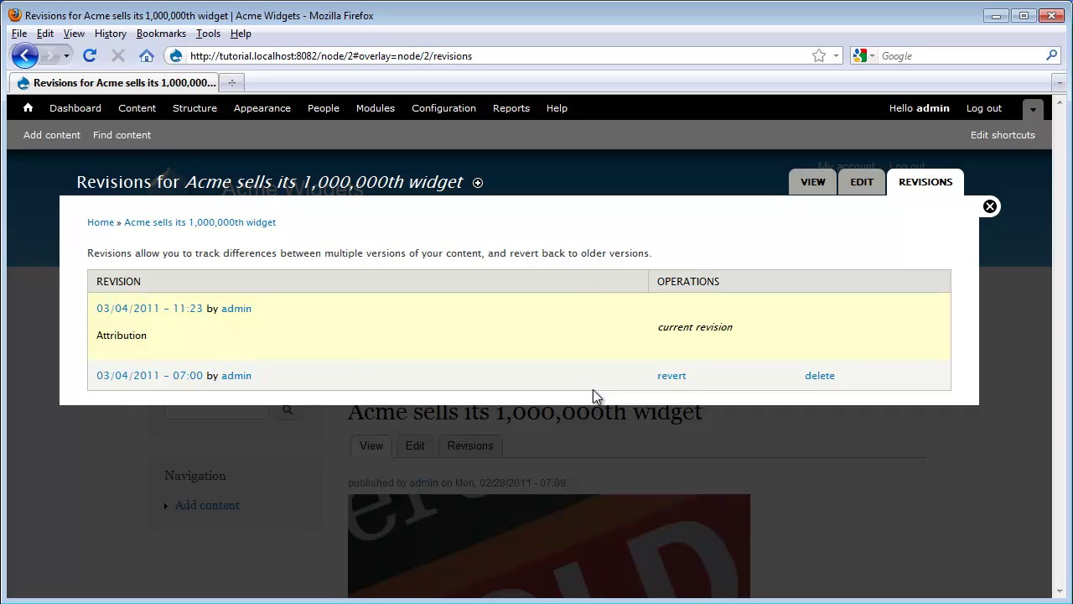
drag(159, 337, 90, 338)
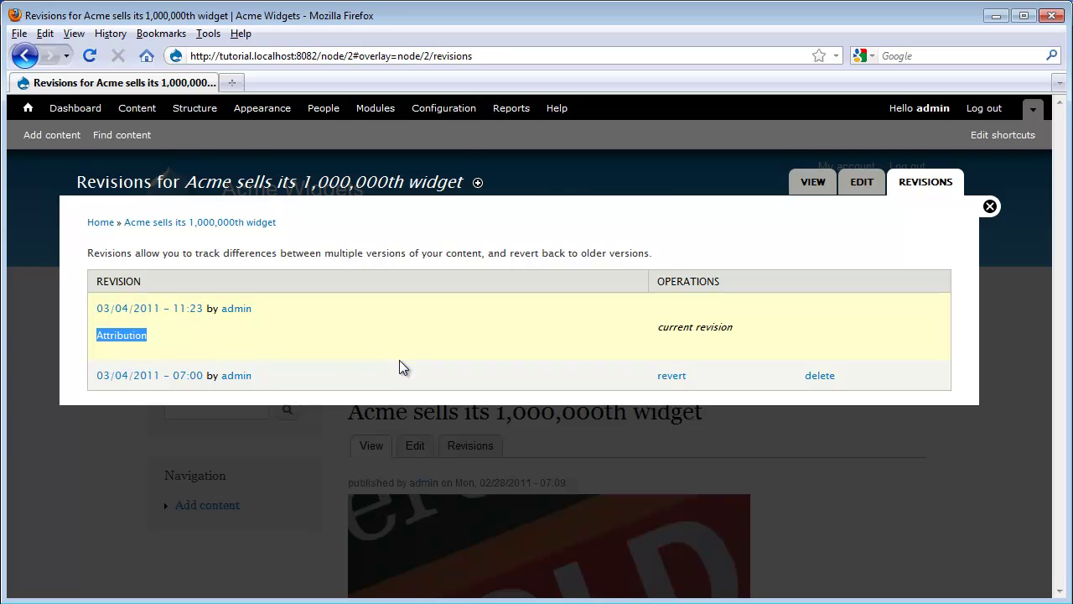
click(672, 375)
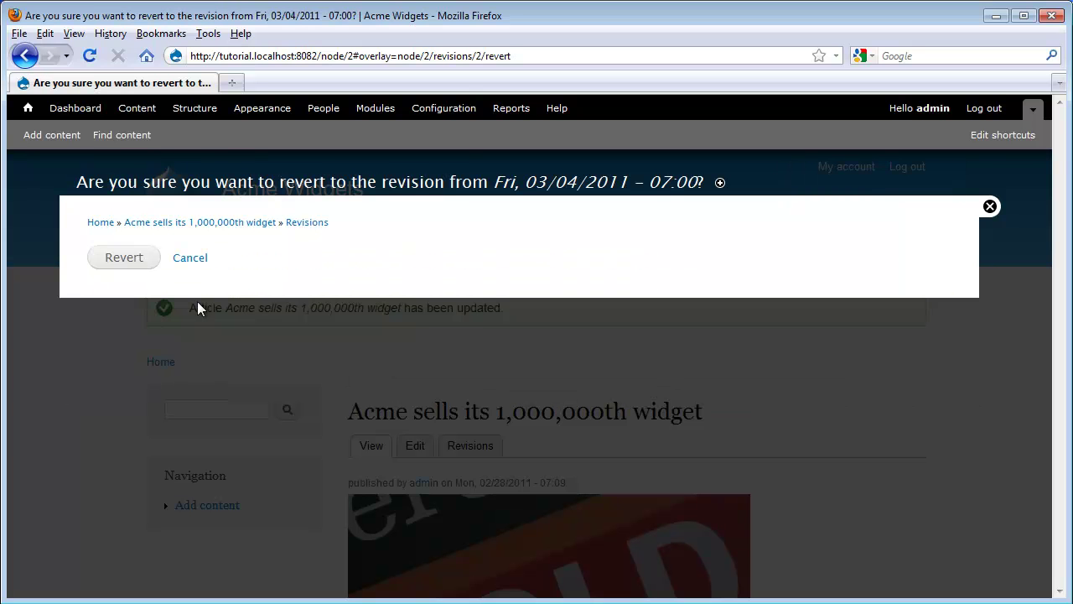
click(123, 258)
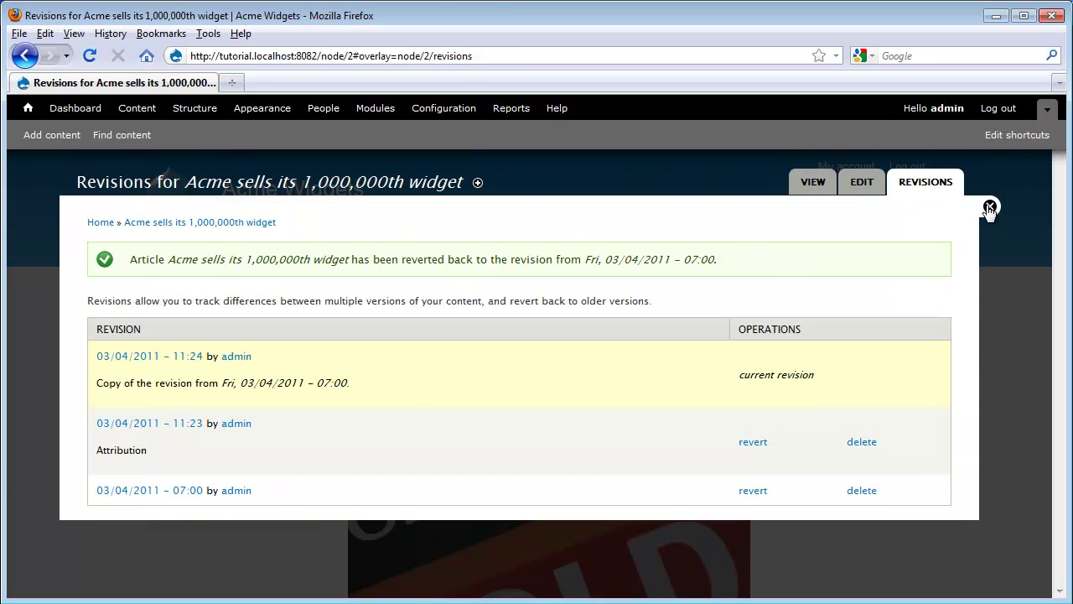
Step: Close the revisions overlay, check the reverted article's text and reopen its list of revisions
click(990, 207)
scroll(956, 323, down, 5)
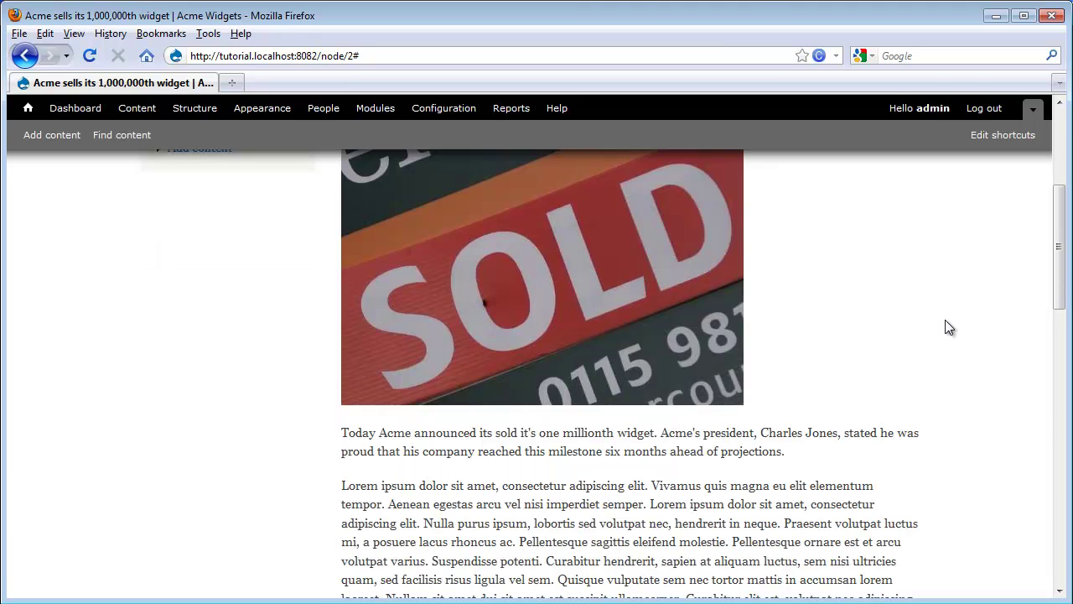
scroll(945, 327, up, 5)
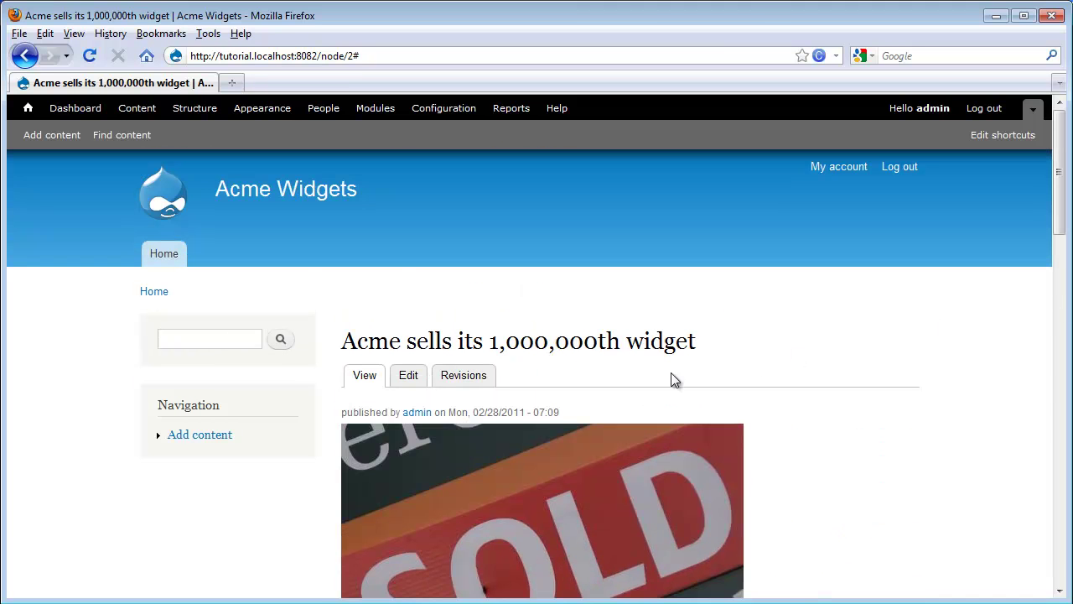
click(464, 377)
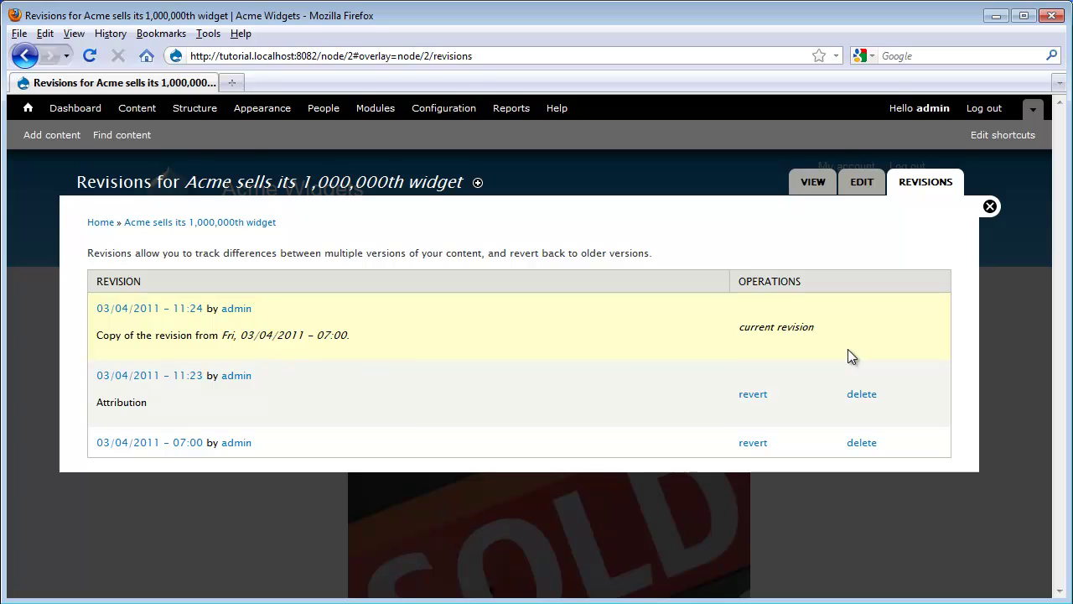